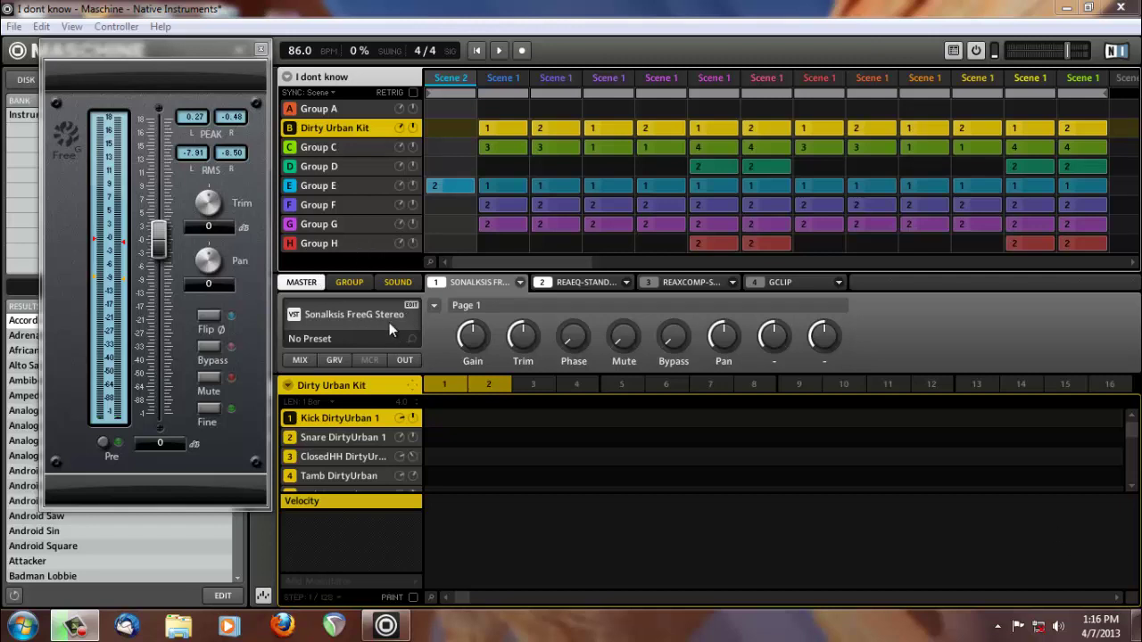
# Step: Close the FreeG meter, then open and close the ReaEQ plugin window
pyautogui.click(206, 53)
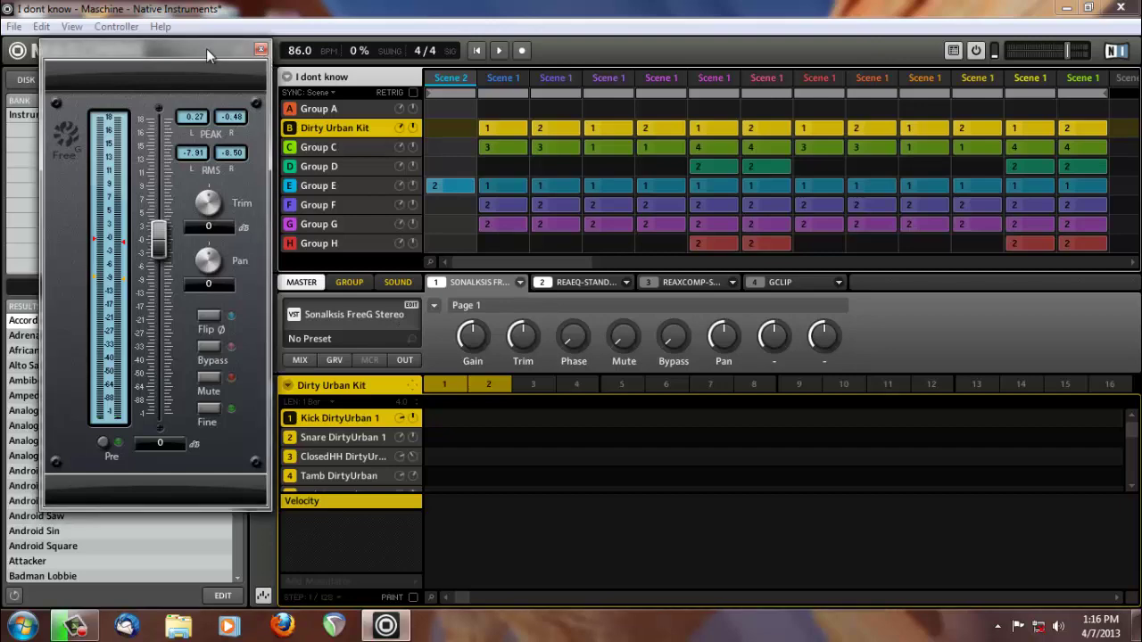
pyautogui.click(261, 50)
pyautogui.click(580, 282)
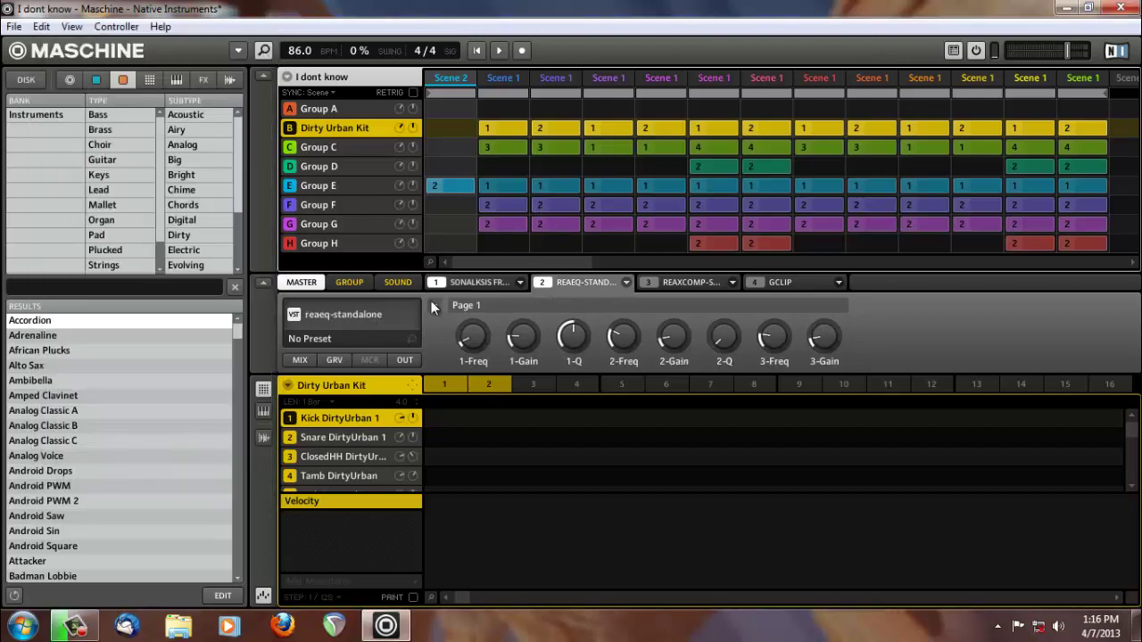
pyautogui.click(412, 305)
pyautogui.click(494, 143)
# Step: Check the ReaXcomp and GClip windows, reselect FreeG in slot 1, and start playback
pyautogui.click(690, 282)
pyautogui.click(330, 319)
pyautogui.click(797, 94)
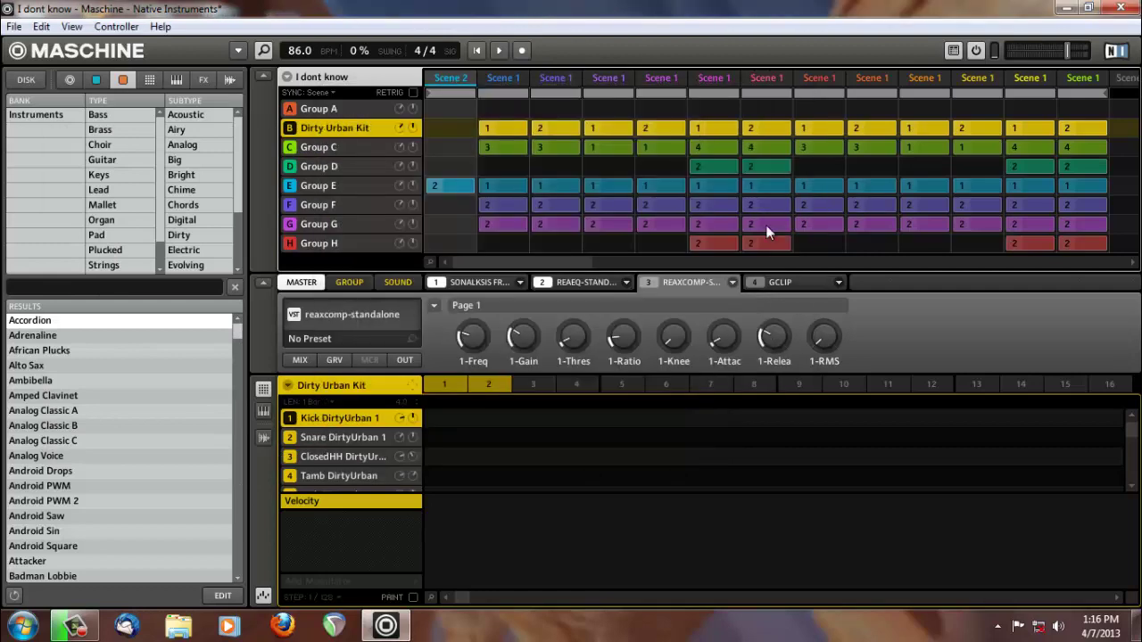
pyautogui.click(789, 283)
pyautogui.click(365, 314)
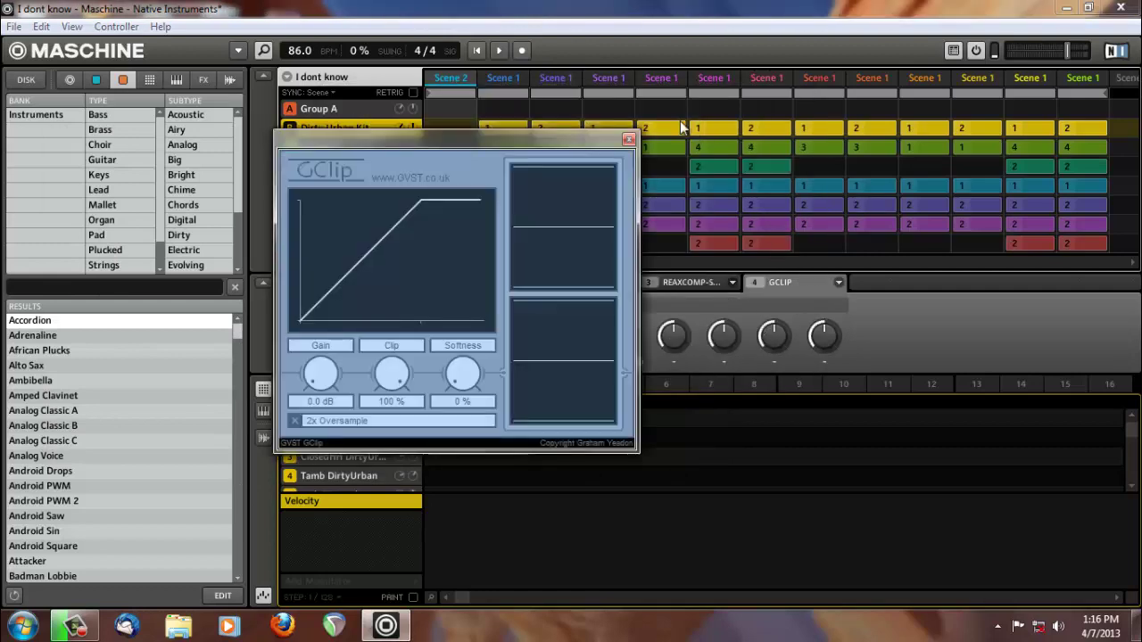
pyautogui.click(628, 140)
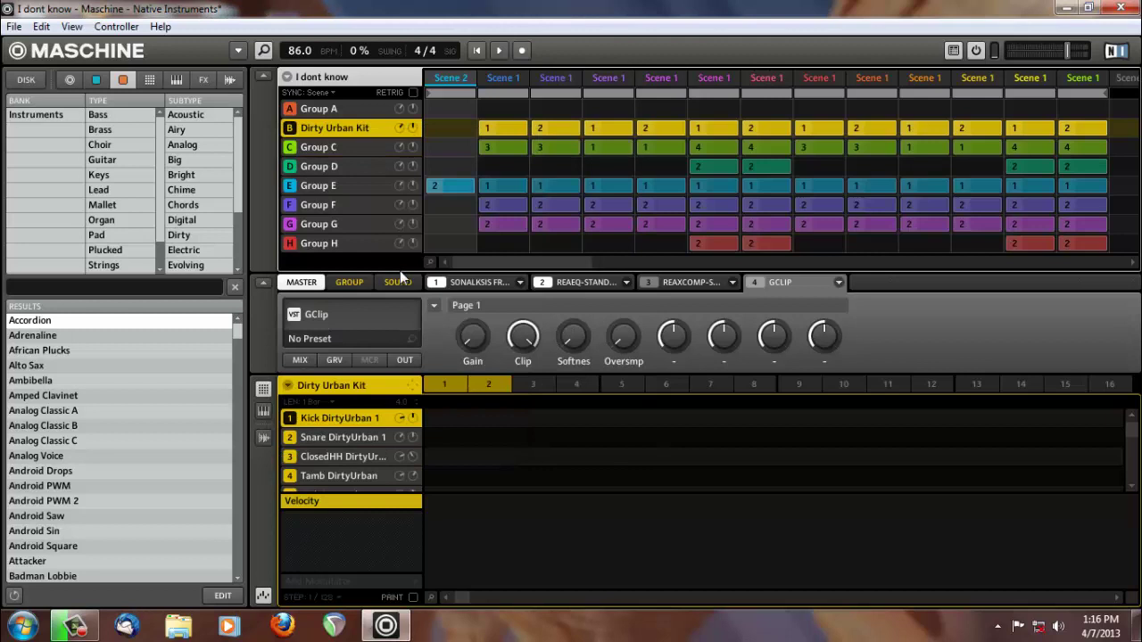
pyautogui.click(487, 285)
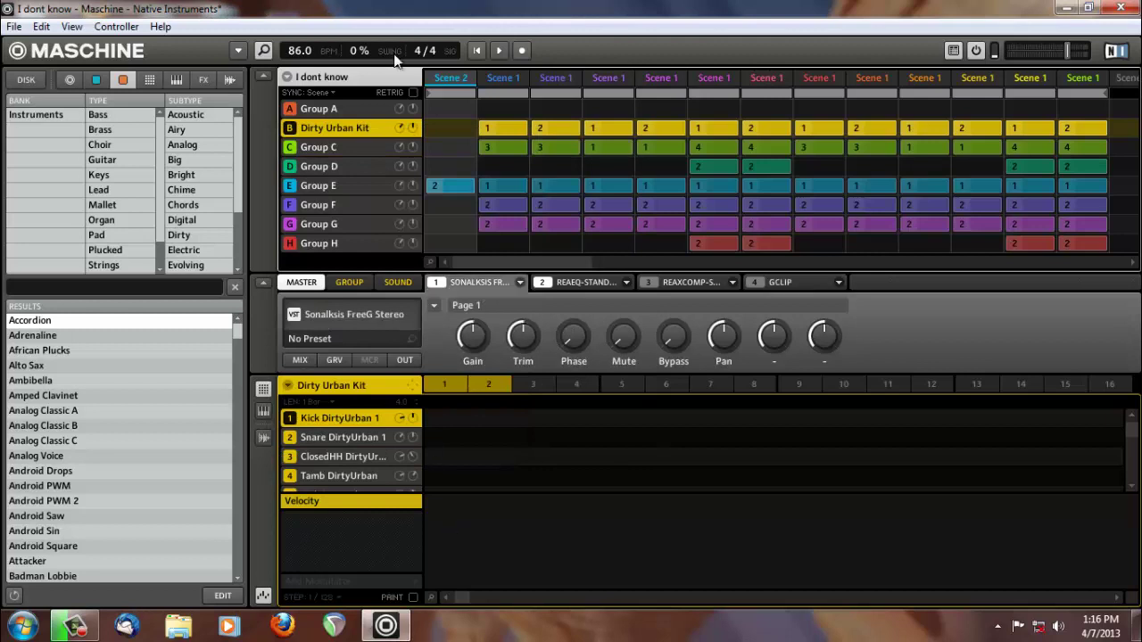
pyautogui.click(478, 53)
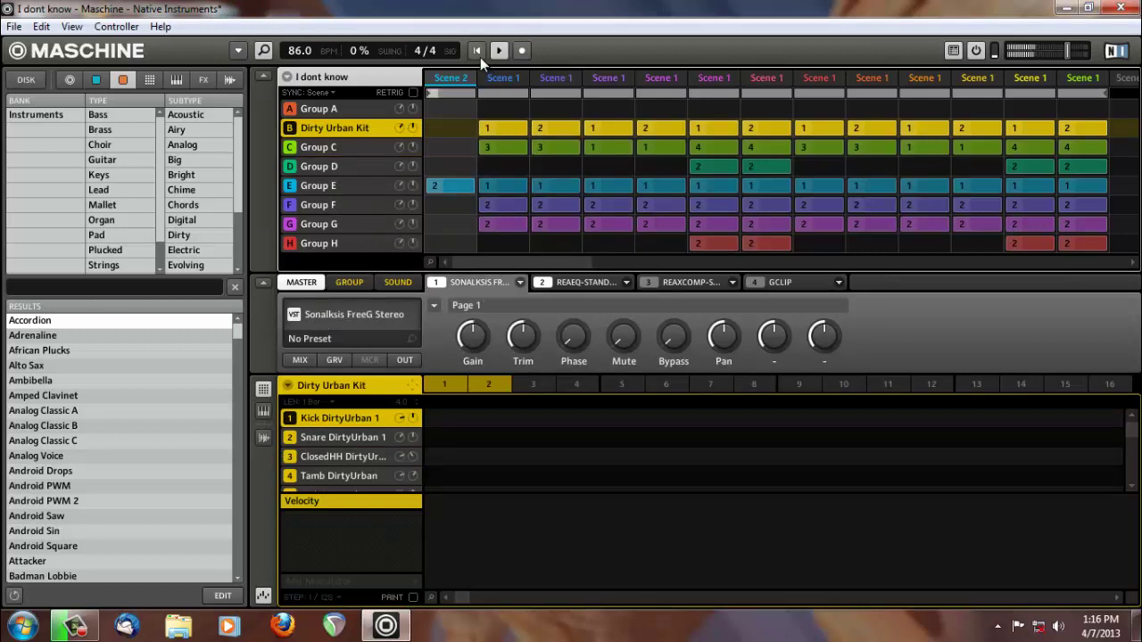
# Step: Open the FreeG meter on master slot 1 to watch RMS near -9 dB during playback
pyautogui.click(434, 281)
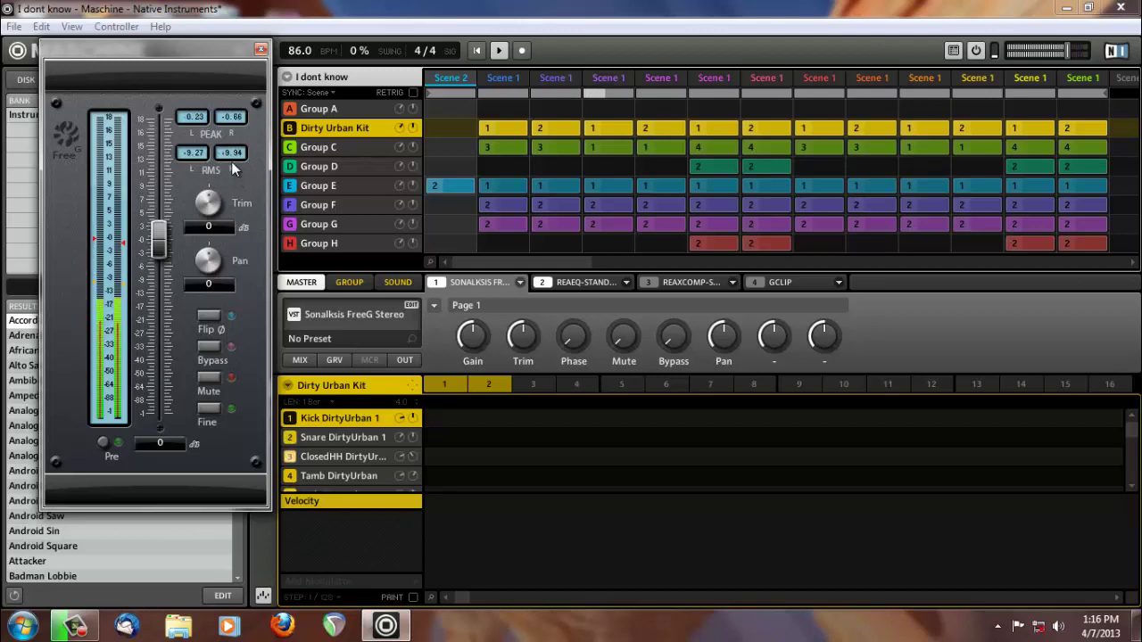
# Step: Stop playback and move ReaEQ band 3's mud notch down to 148.4 Hz
pyautogui.click(502, 51)
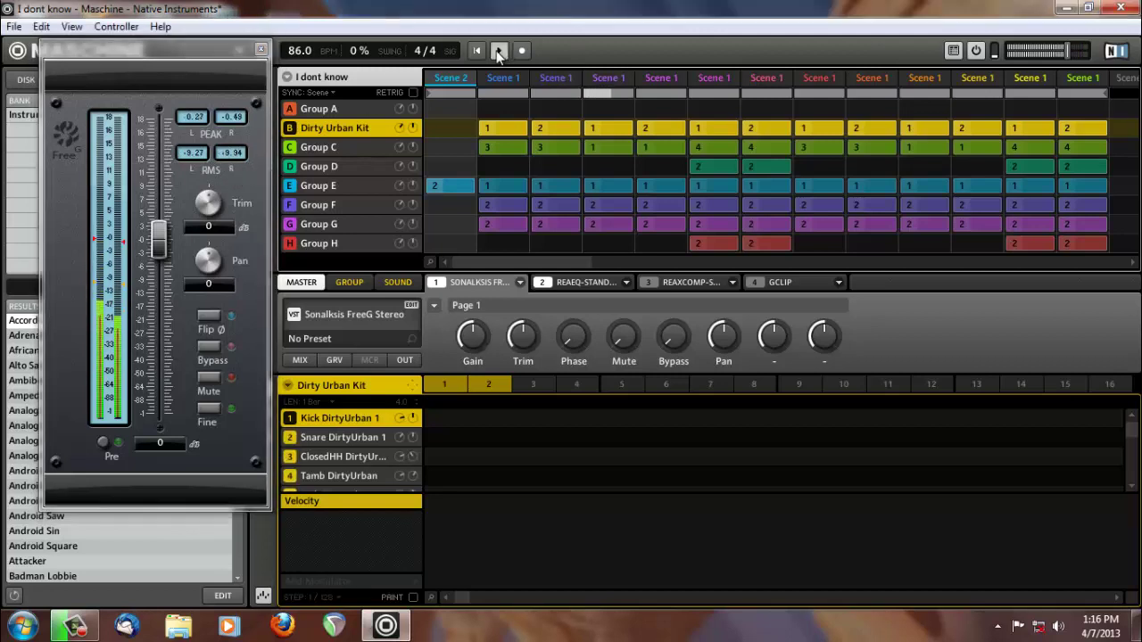
pyautogui.click(601, 282)
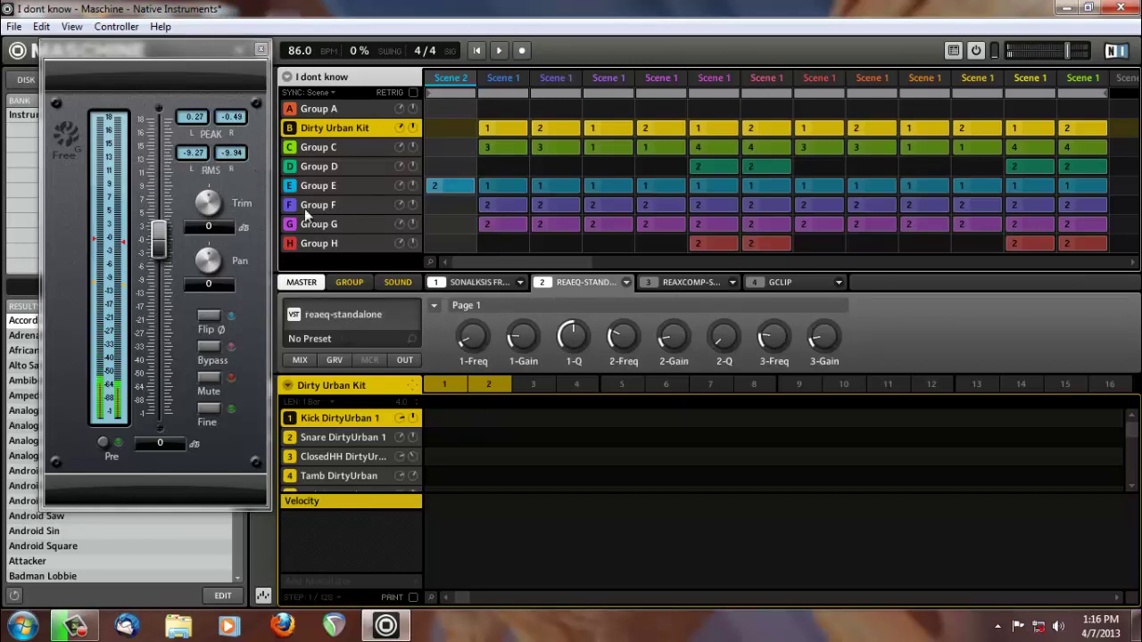
pyautogui.click(436, 357)
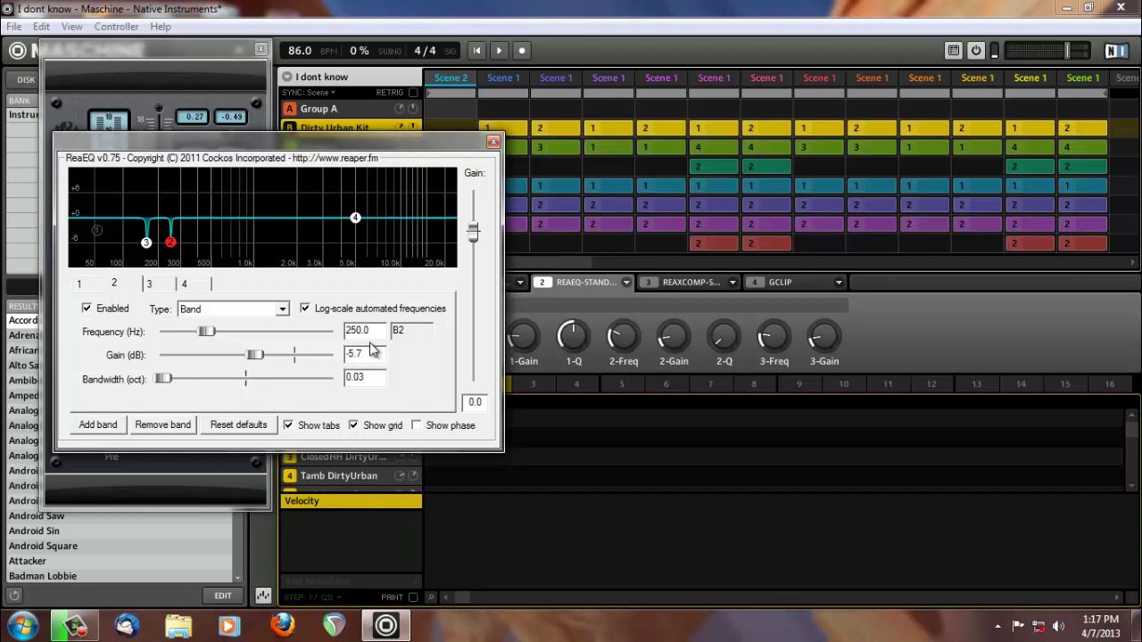
pyautogui.click(147, 241)
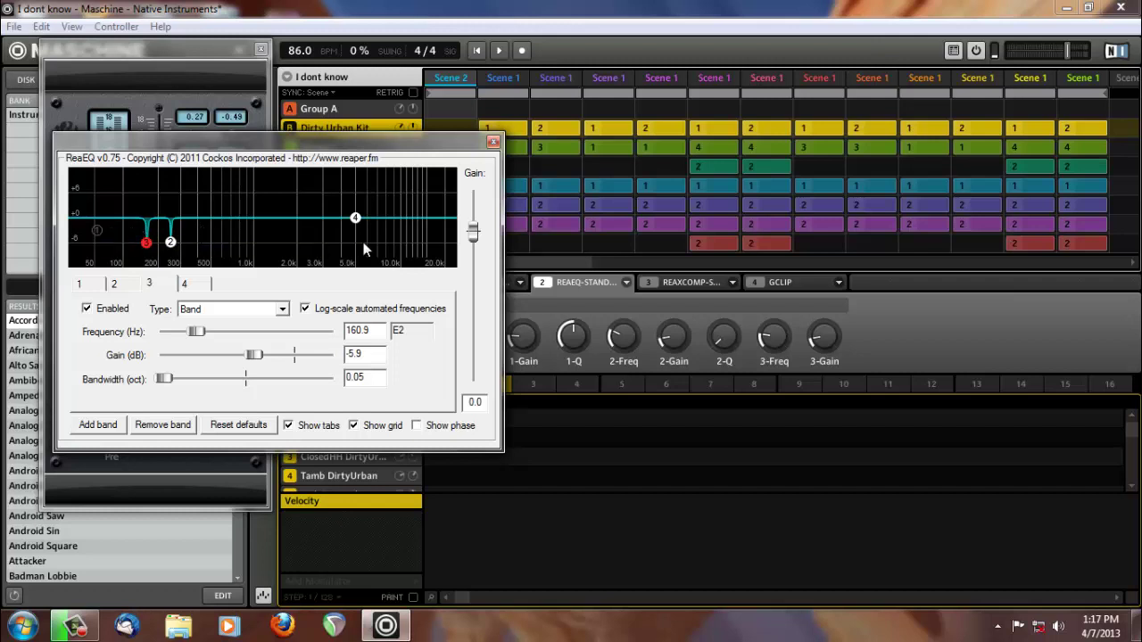
pyautogui.moveTo(146, 243); pyautogui.dragTo(142, 245)
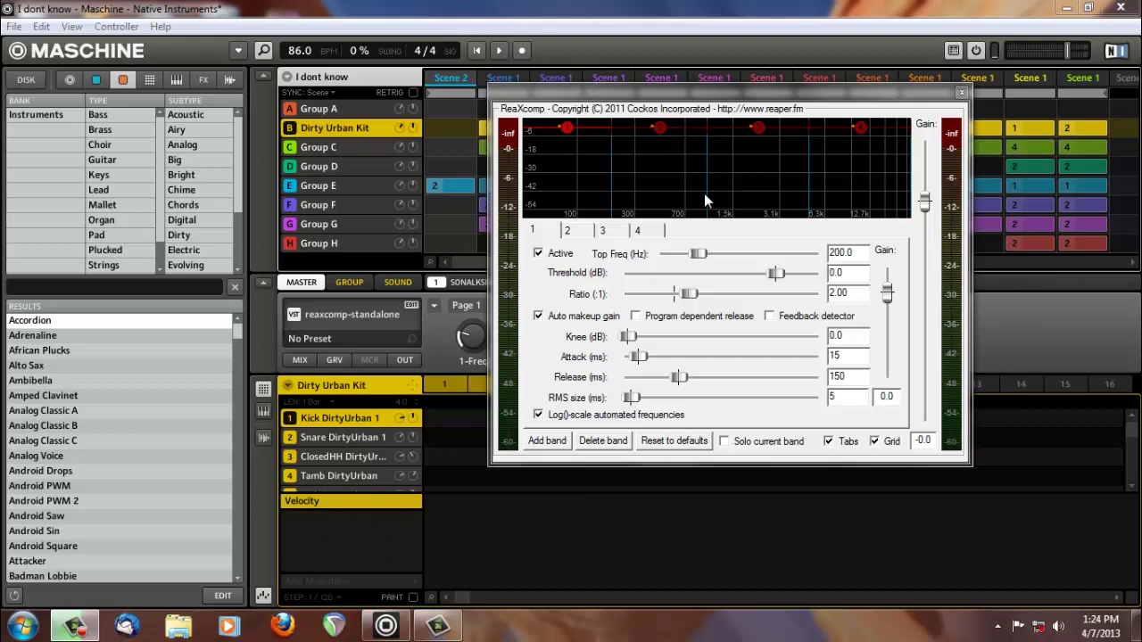
# Step: Review the settings of ReaXcomp bands 1 through 4
pyautogui.click(538, 234)
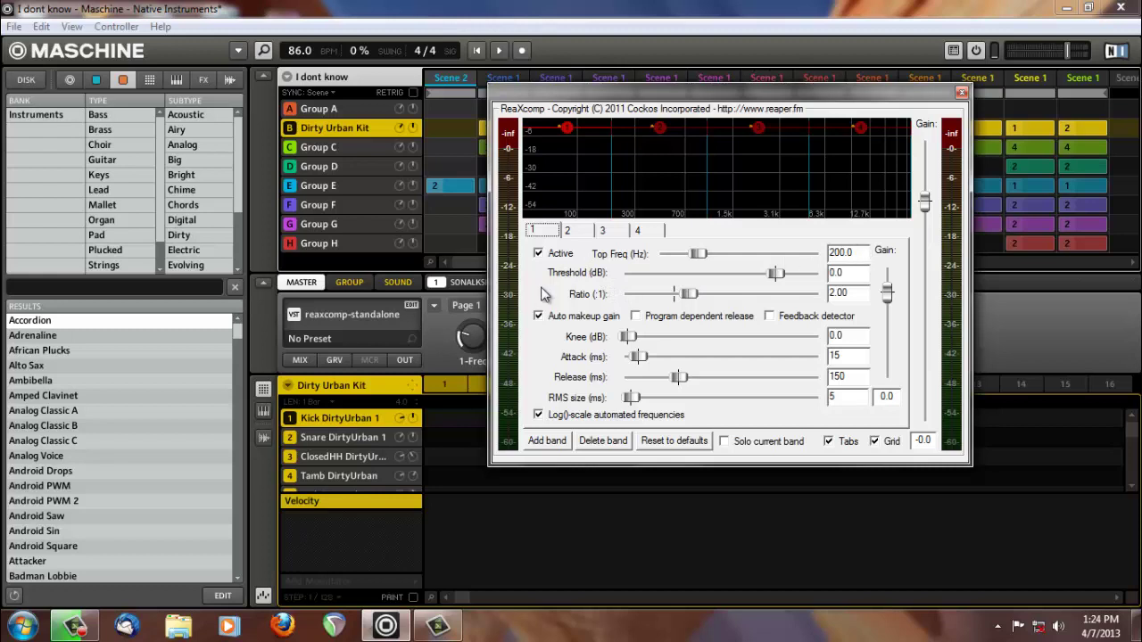
pyautogui.click(568, 231)
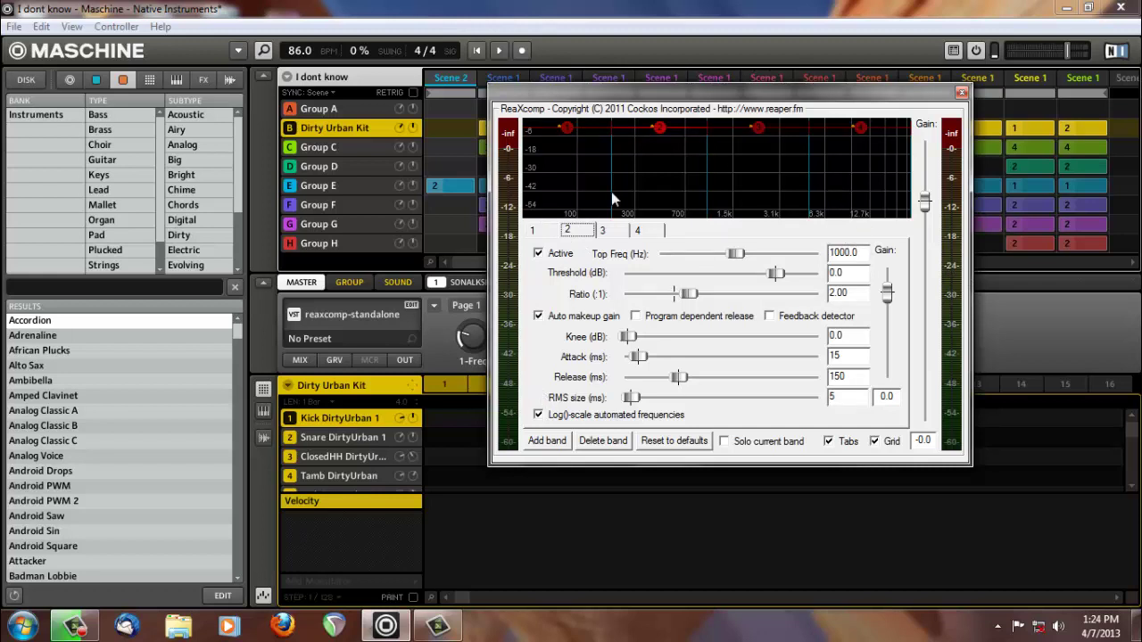
pyautogui.click(623, 233)
pyautogui.click(643, 232)
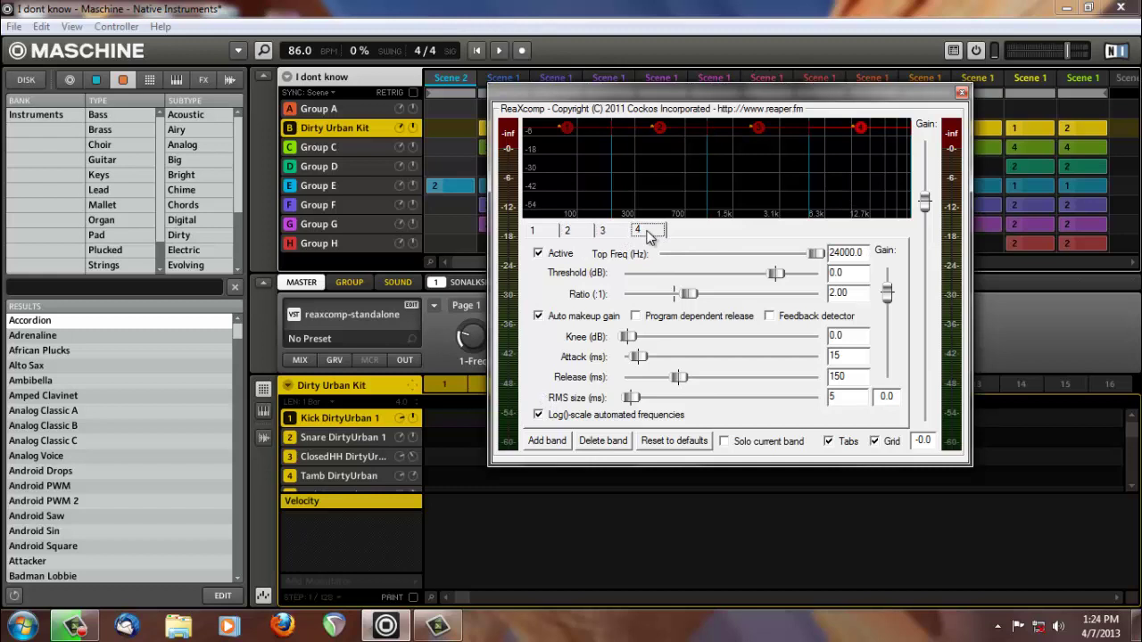
pyautogui.click(535, 233)
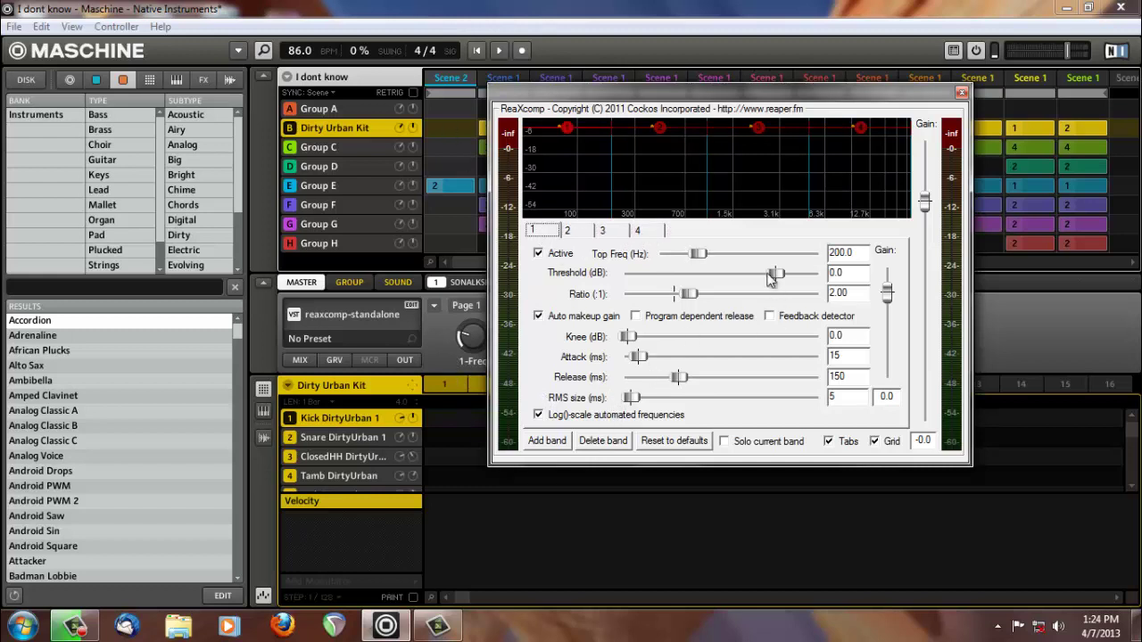
# Step: Lower the ReaXcomp band thresholds to -11.5 dB, near the RMS level
pyautogui.moveTo(776, 275); pyautogui.dragTo(718, 295)
pyautogui.click(571, 231)
pyautogui.click(602, 231)
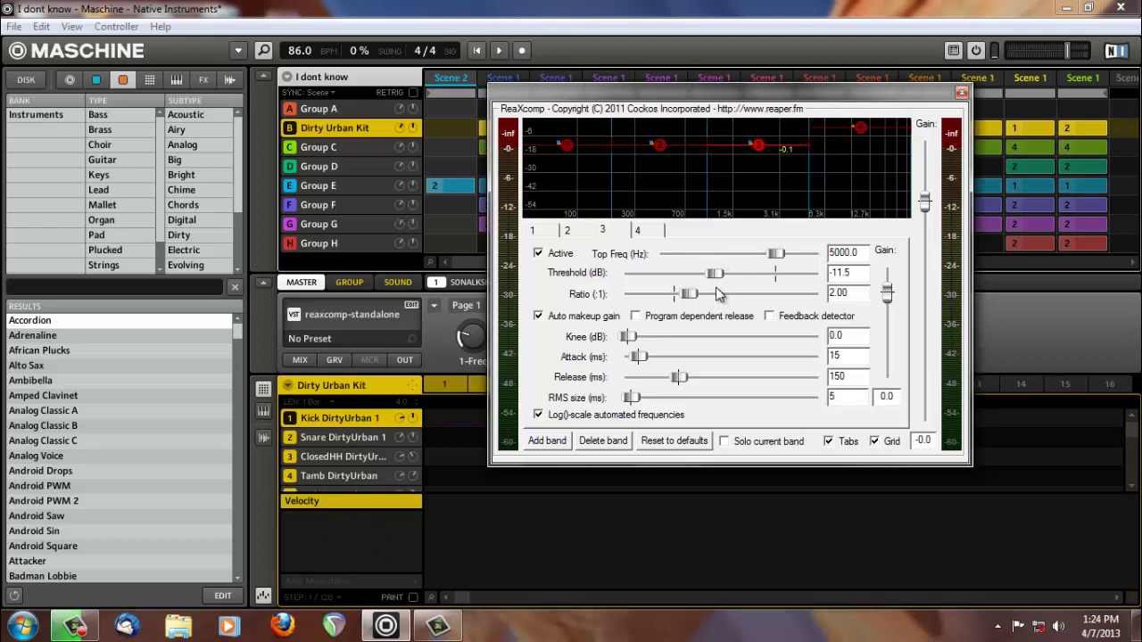
pyautogui.click(636, 234)
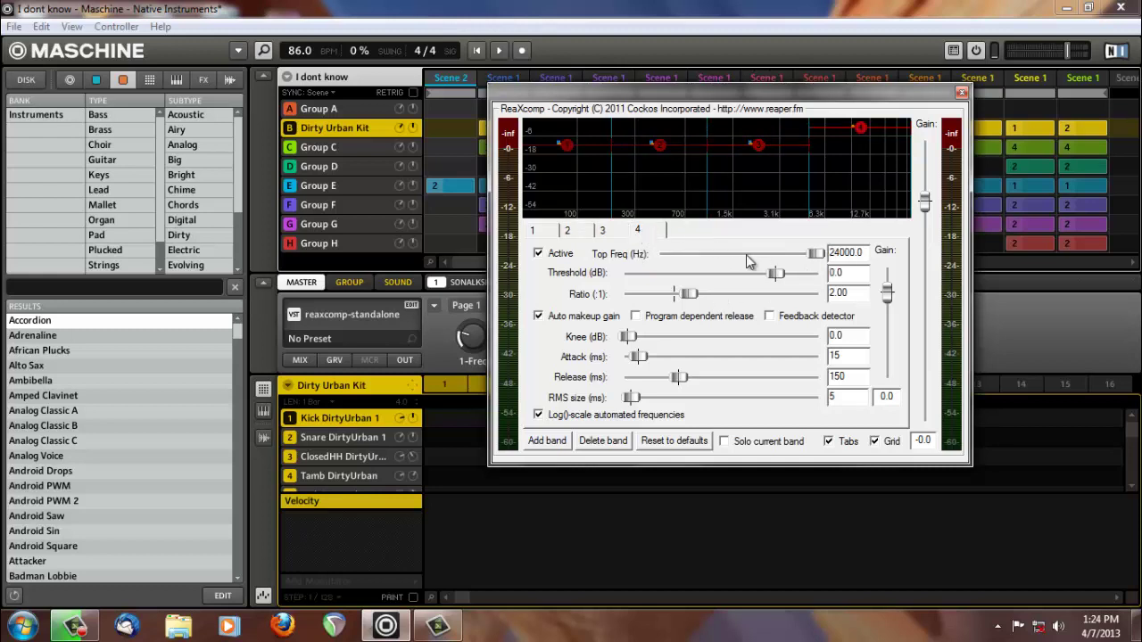
pyautogui.moveTo(773, 273); pyautogui.dragTo(715, 277)
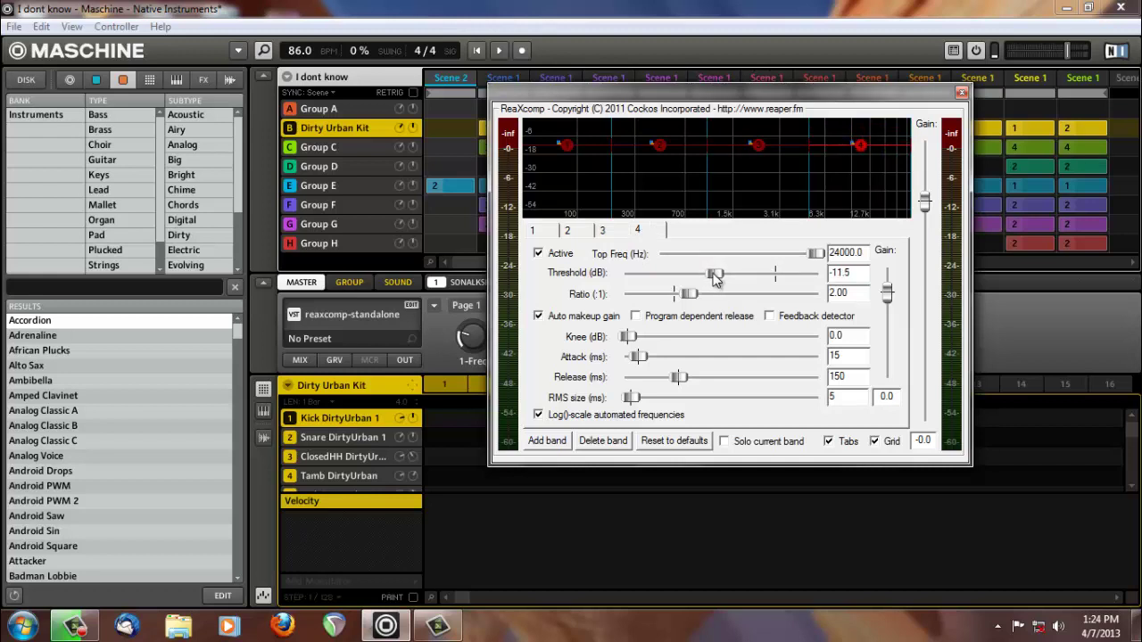
# Step: Recheck bands 1 to 4 to confirm the shared -11.5 dB threshold
pyautogui.click(544, 236)
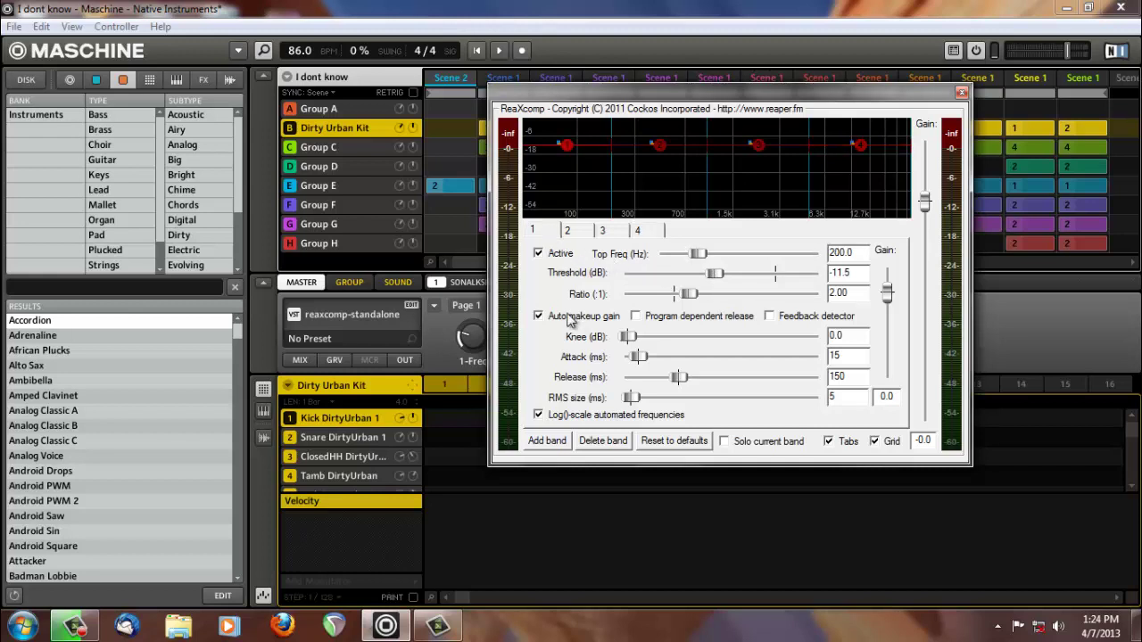
pyautogui.click(571, 318)
pyautogui.click(567, 230)
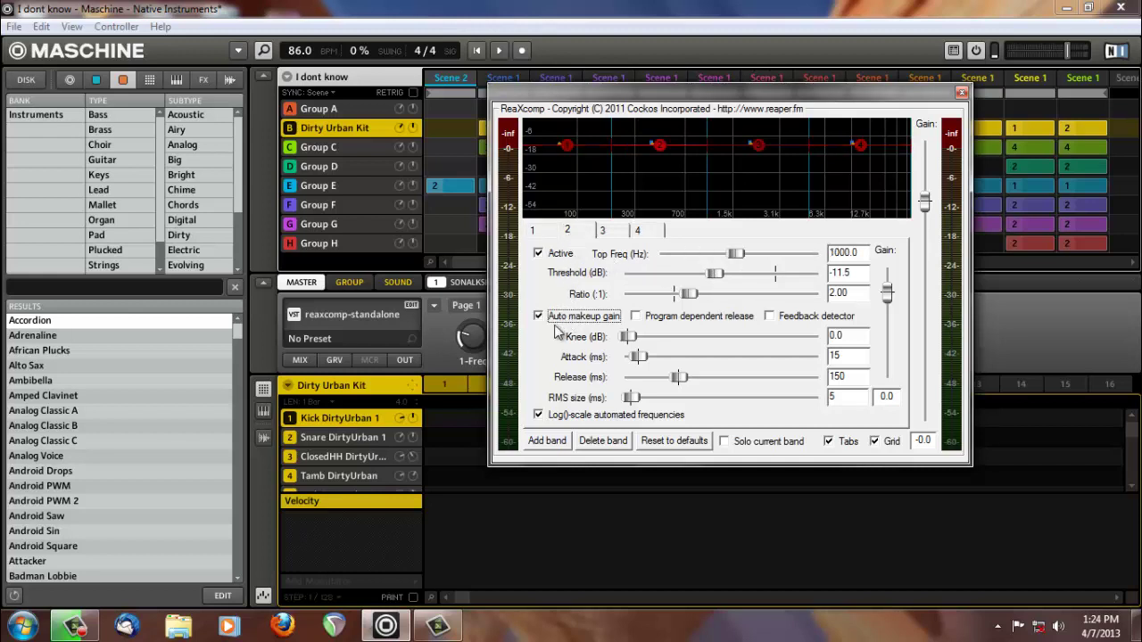
pyautogui.click(615, 234)
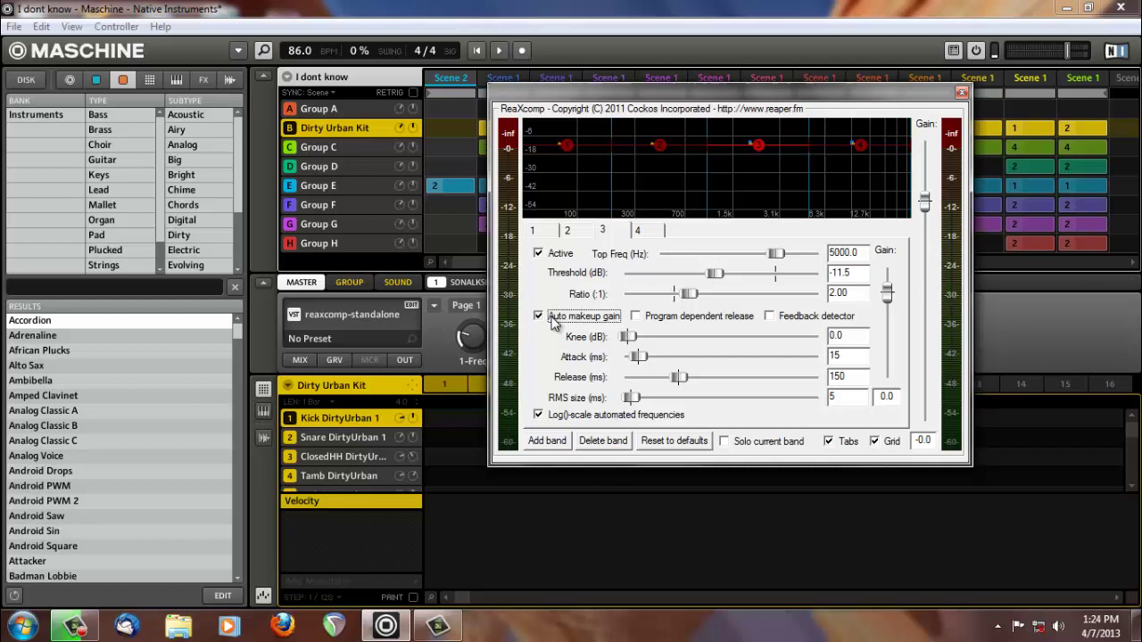
pyautogui.click(642, 233)
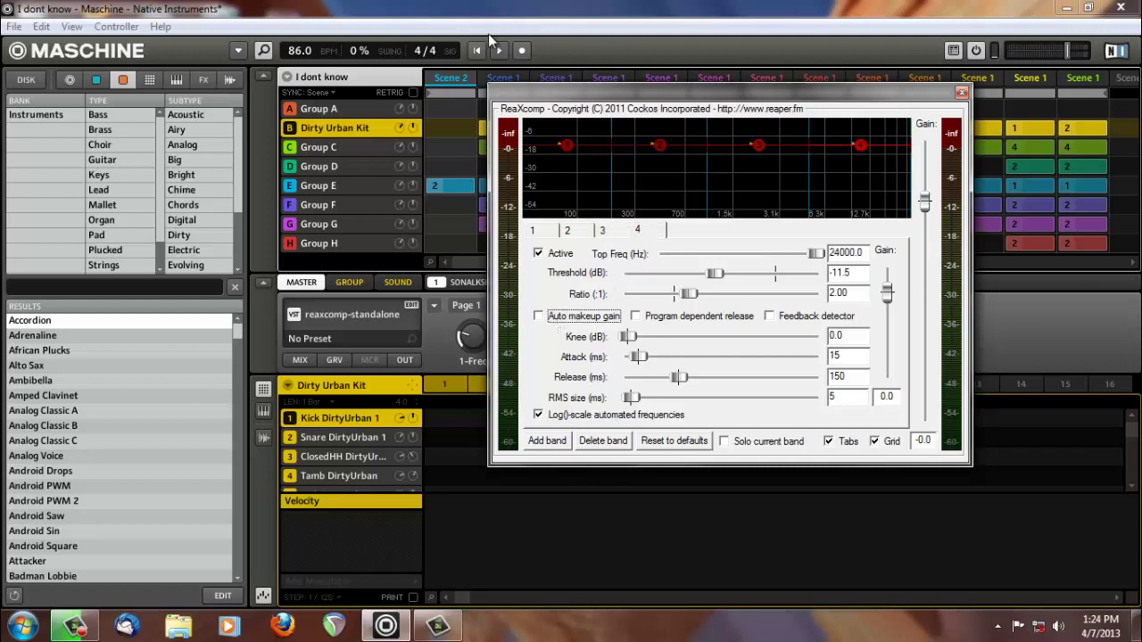
# Step: Restart playback and solo each ReaXcomp band in turn, then unsolo to hear all bands
pyautogui.click(474, 53)
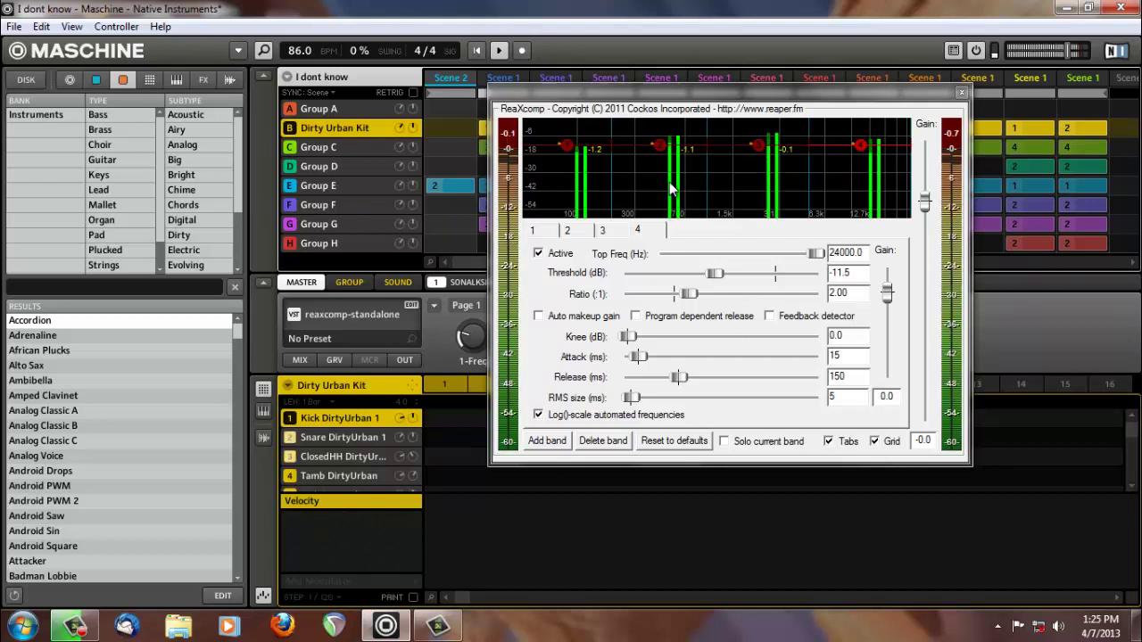
pyautogui.click(532, 230)
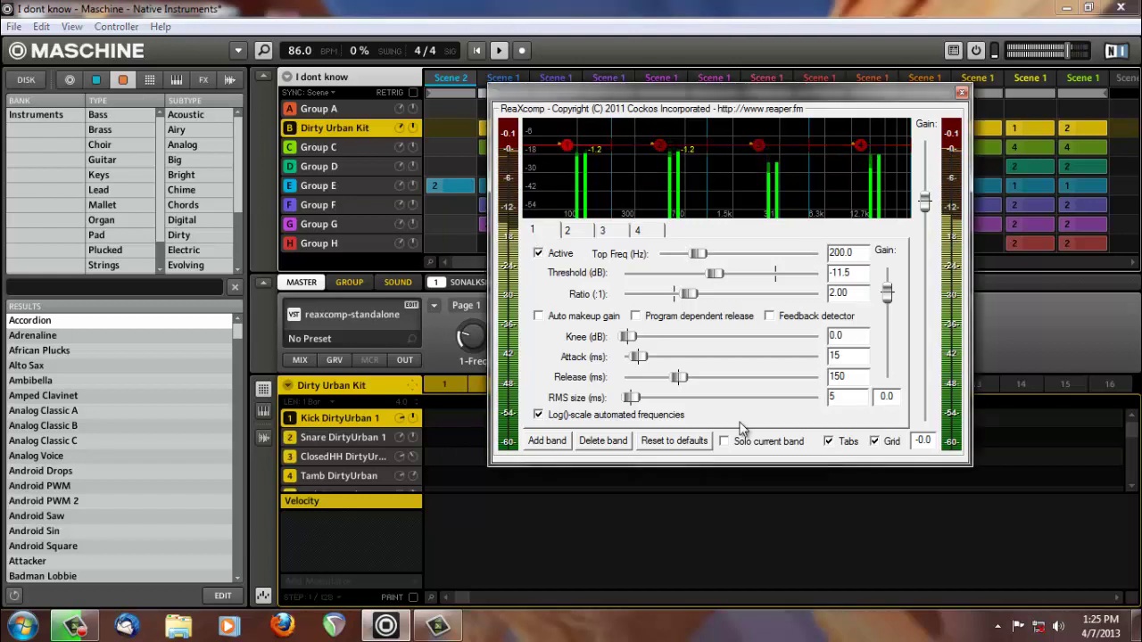
pyautogui.click(754, 443)
pyautogui.click(566, 230)
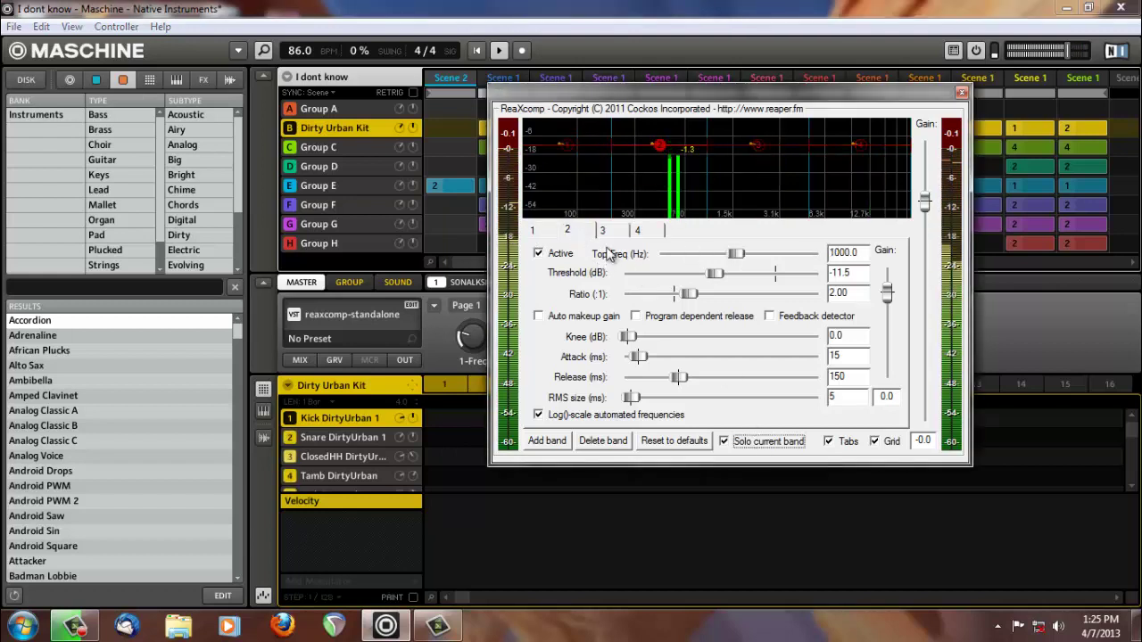
pyautogui.click(602, 230)
pyautogui.click(636, 230)
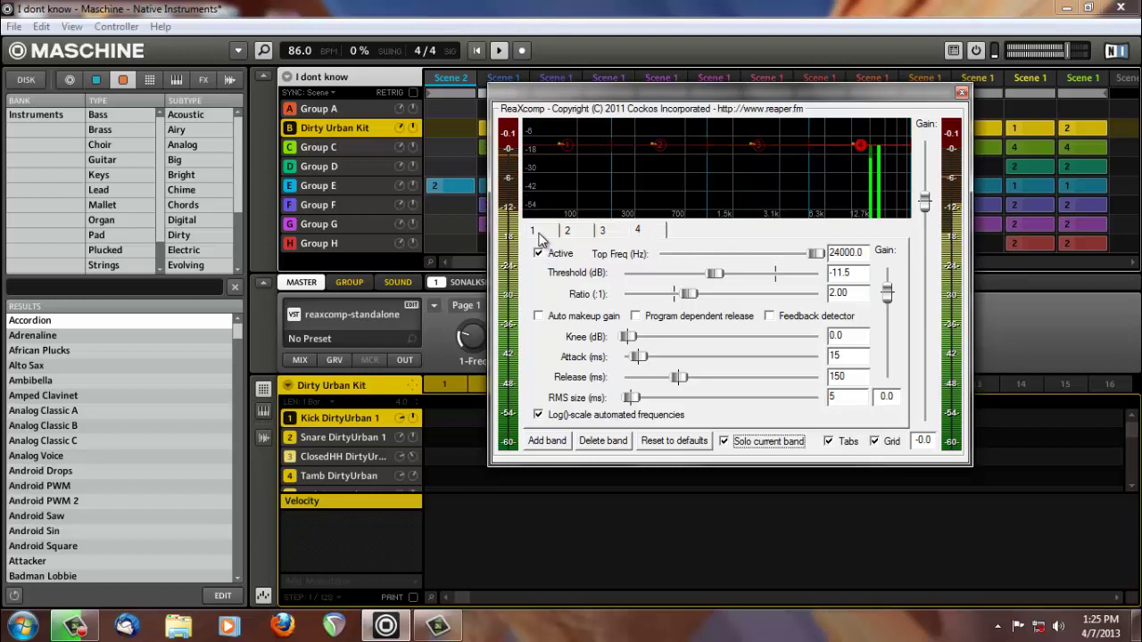
pyautogui.click(723, 441)
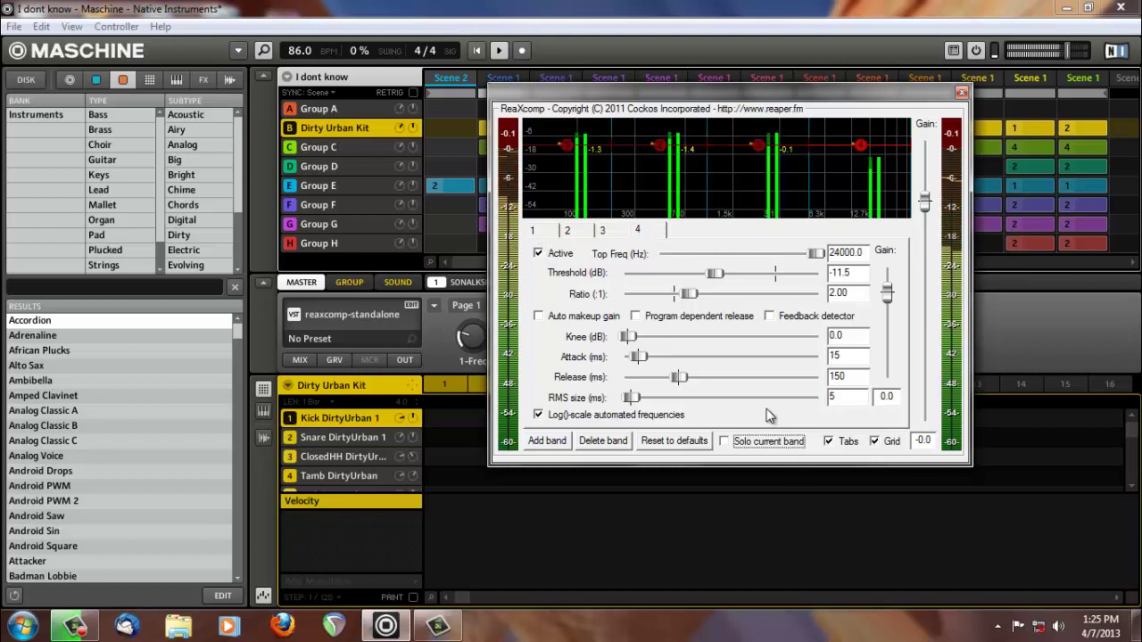
pyautogui.click(642, 230)
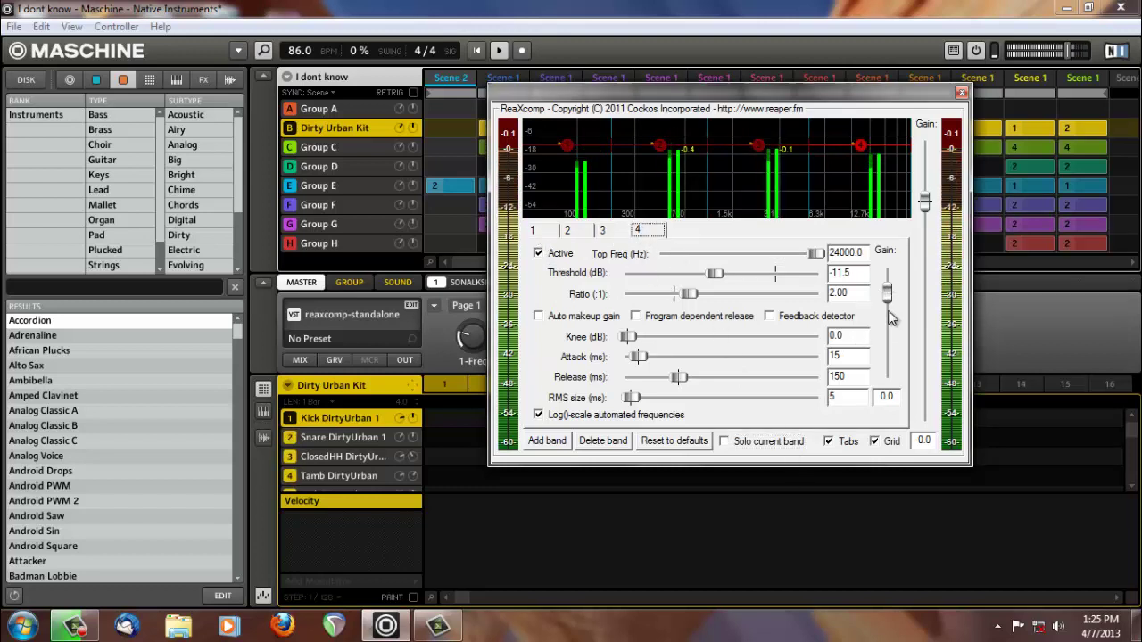
# Step: Raise makeup gain on band 4, band 1 to 2.2 dB, and band 3 to 2.7 dB
pyautogui.moveTo(887, 303); pyautogui.dragTo(887, 292)
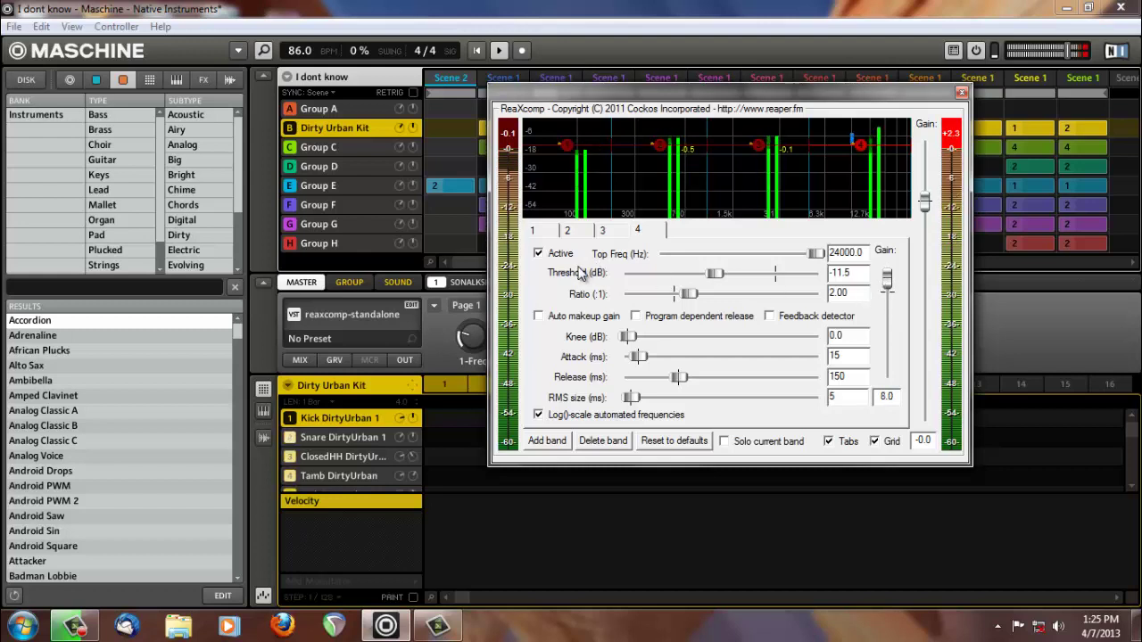
pyautogui.click(546, 237)
pyautogui.moveTo(890, 301); pyautogui.dragTo(898, 299)
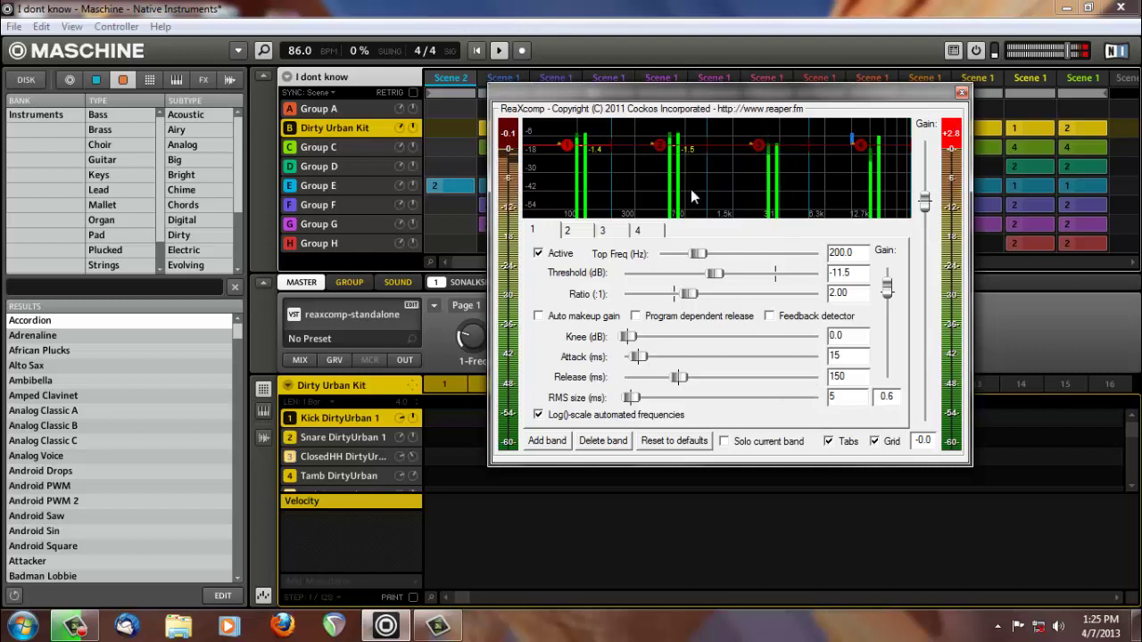
pyautogui.scroll(2, 890, 298)
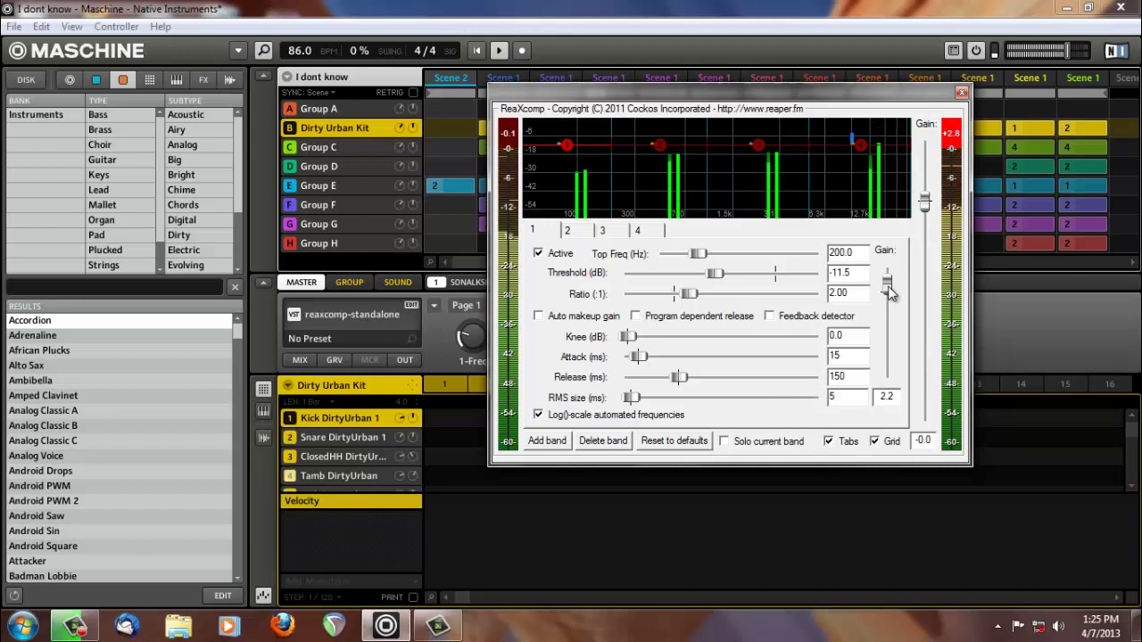
pyautogui.click(621, 236)
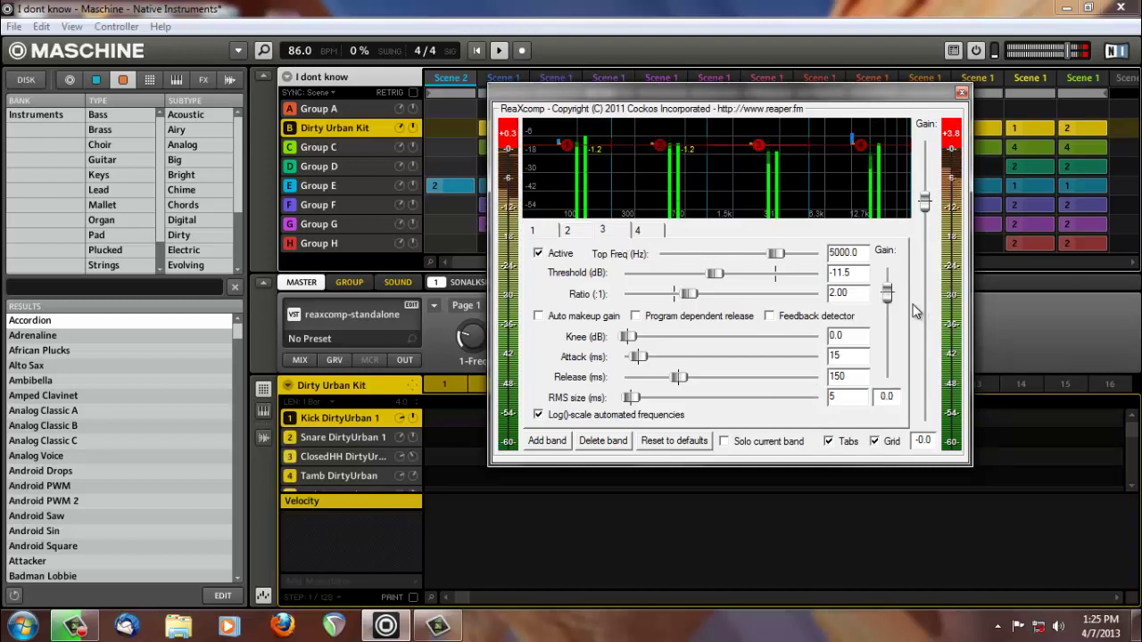
pyautogui.scroll(3, 889, 294)
pyautogui.moveTo(889, 294); pyautogui.dragTo(891, 286)
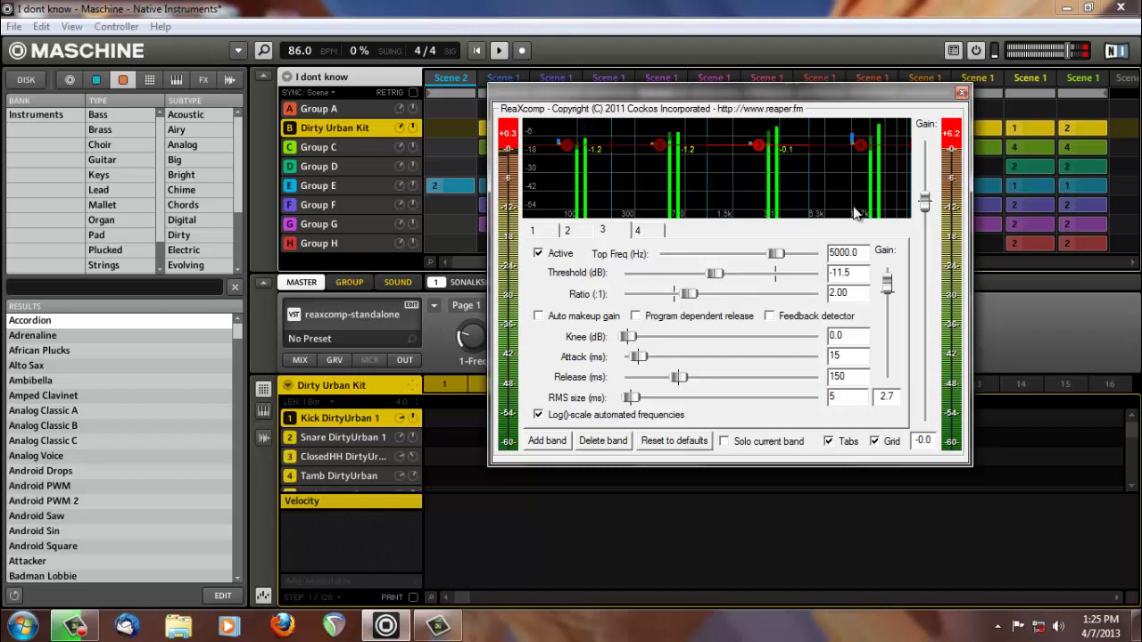
# Step: Close ReaXcomp, open the GClip editor, and play while driving GClip's gain to 7.0 dB
pyautogui.click(961, 93)
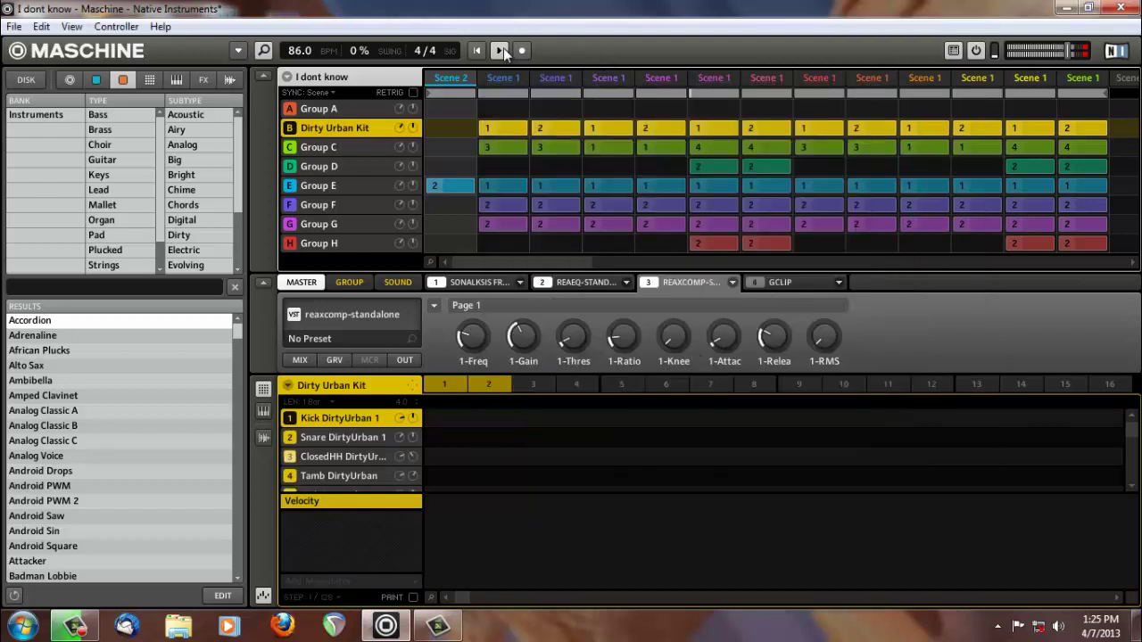
pyautogui.click(785, 283)
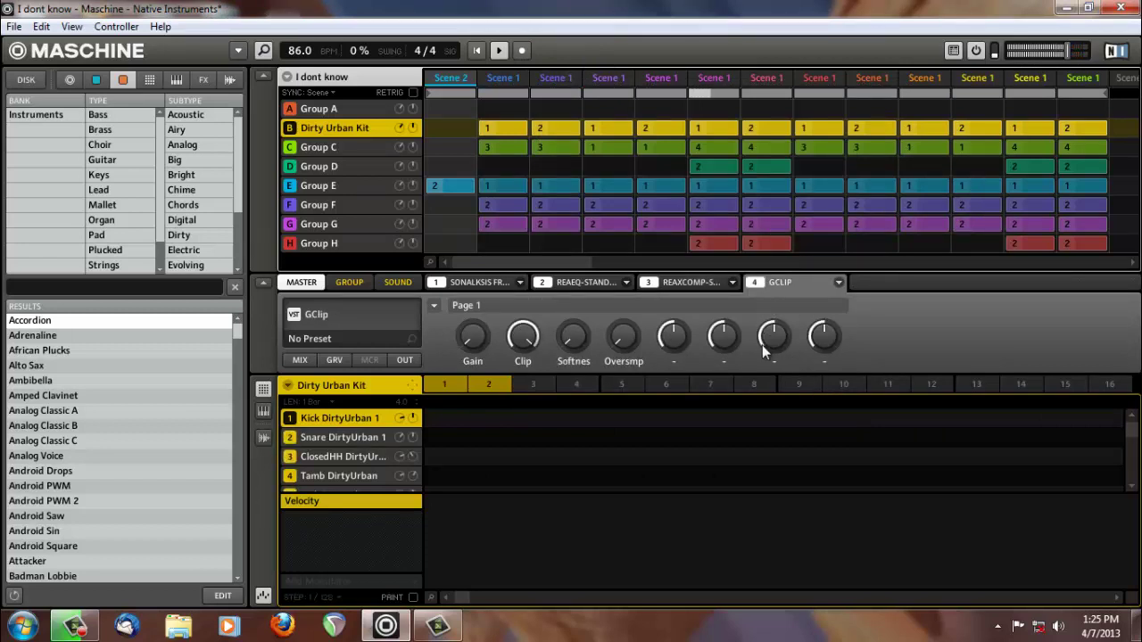
pyautogui.click(350, 312)
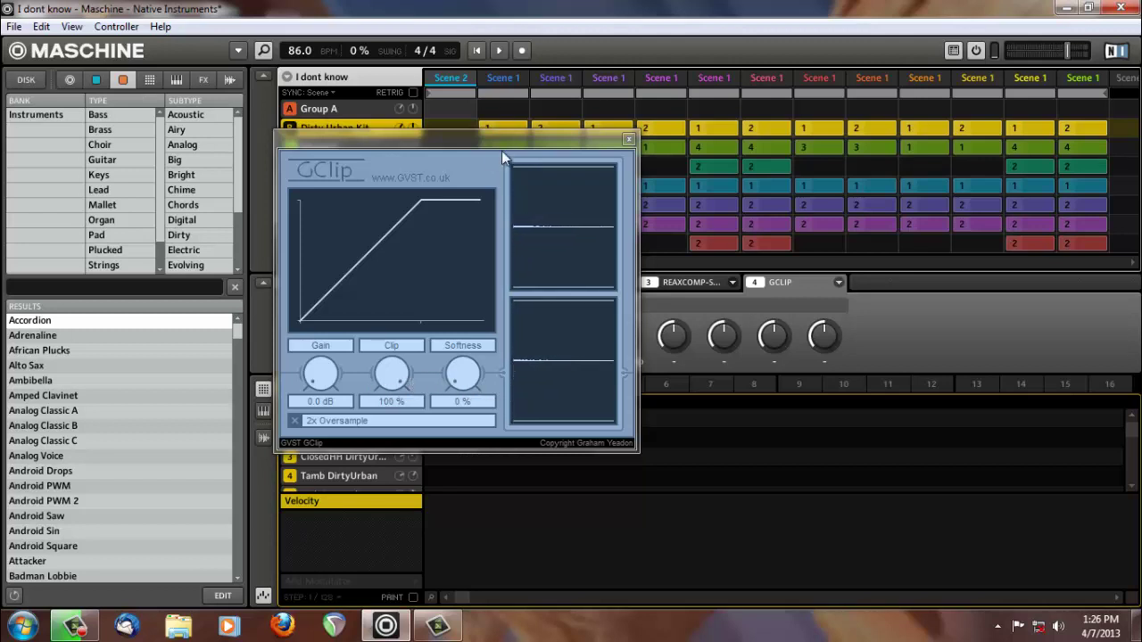
pyautogui.moveTo(501, 152); pyautogui.dragTo(642, 208)
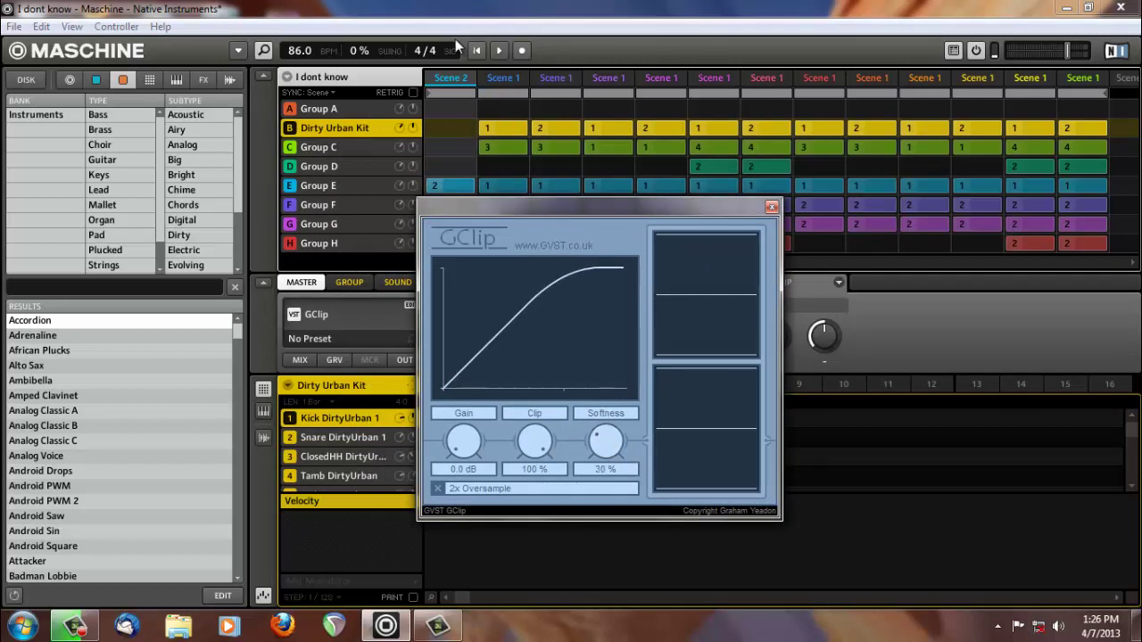
pyautogui.click(478, 51)
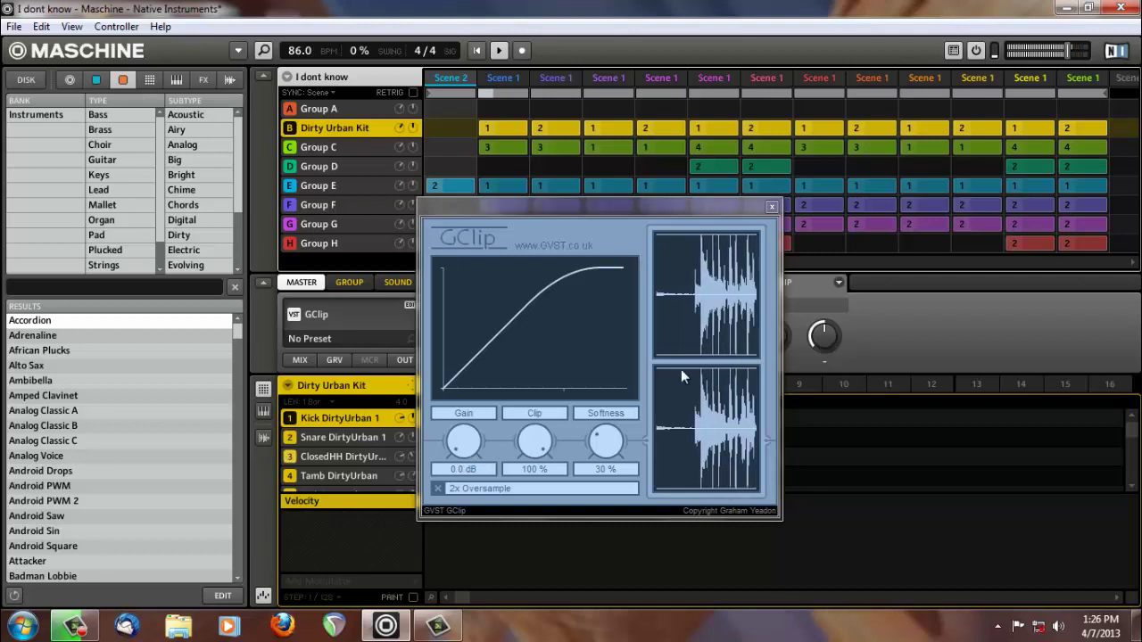
pyautogui.moveTo(479, 466); pyautogui.dragTo(483, 415)
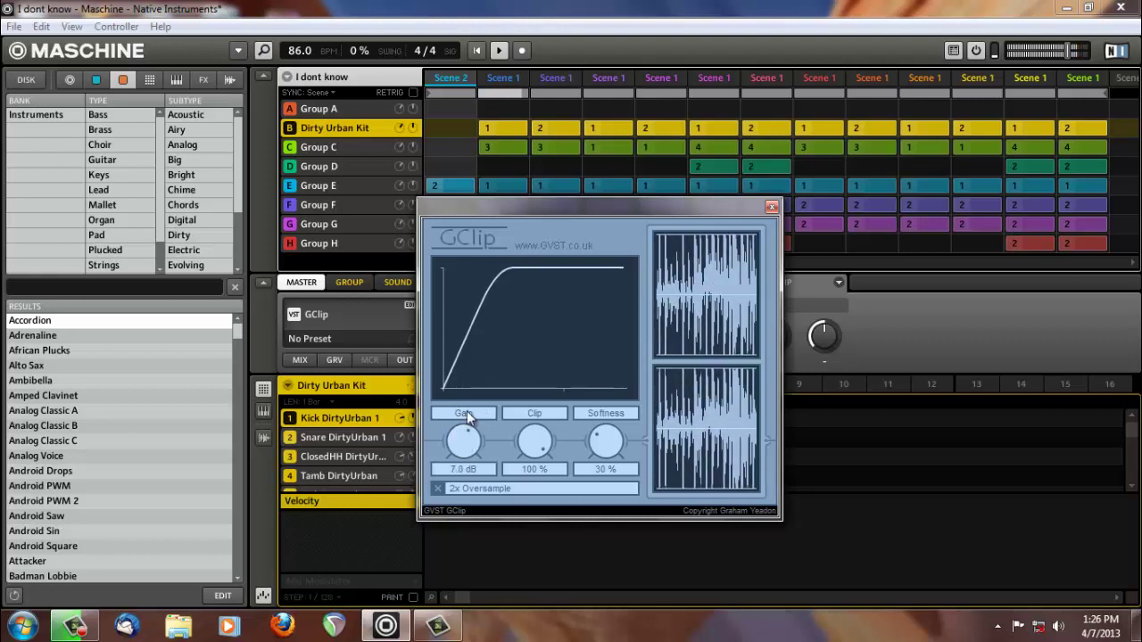